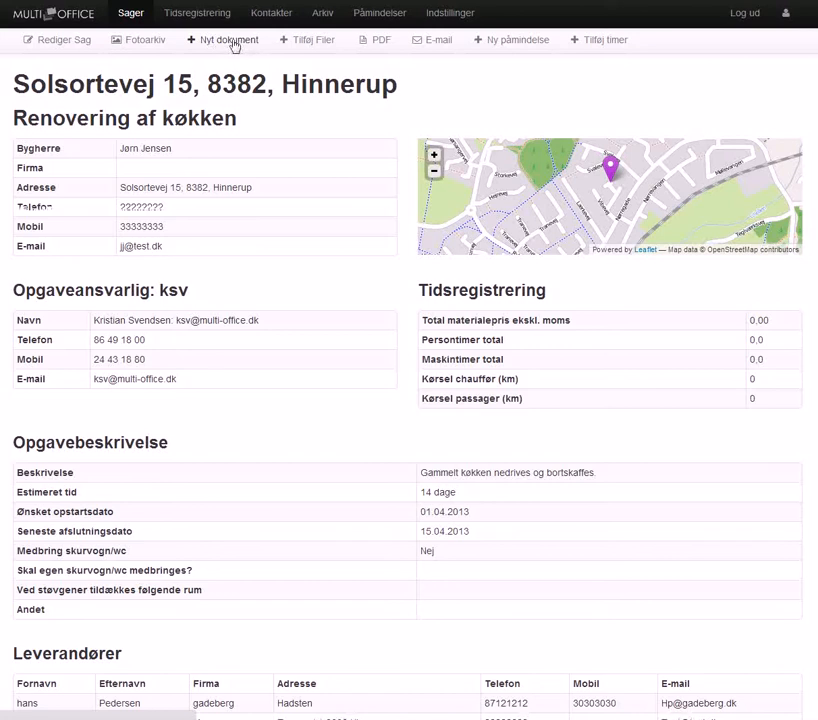
Step: Create a new Kvalitetskontrol document for the kitchen renovation case, leaving it visible to everyone
left_click(234, 46)
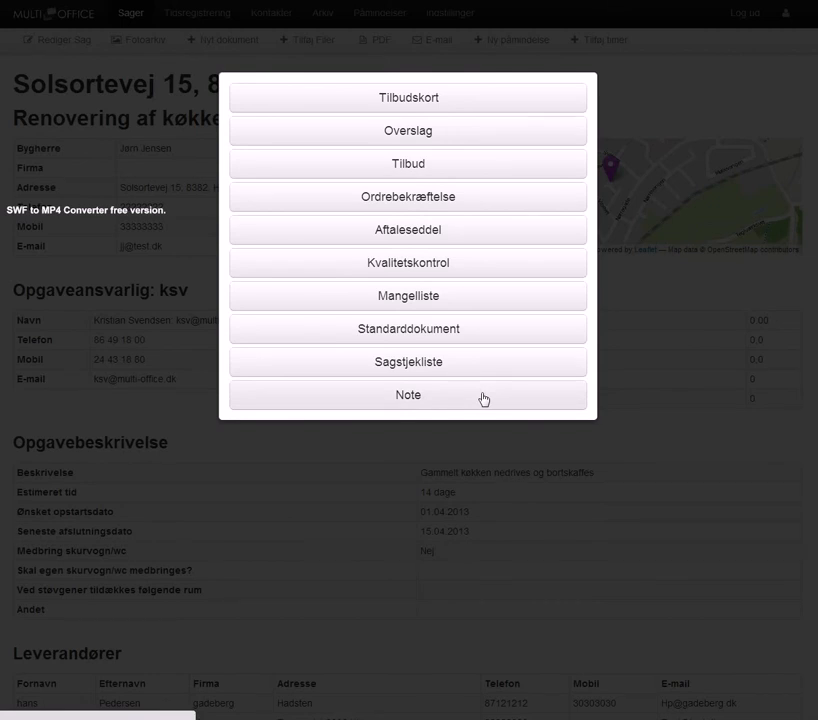
left_click(455, 267)
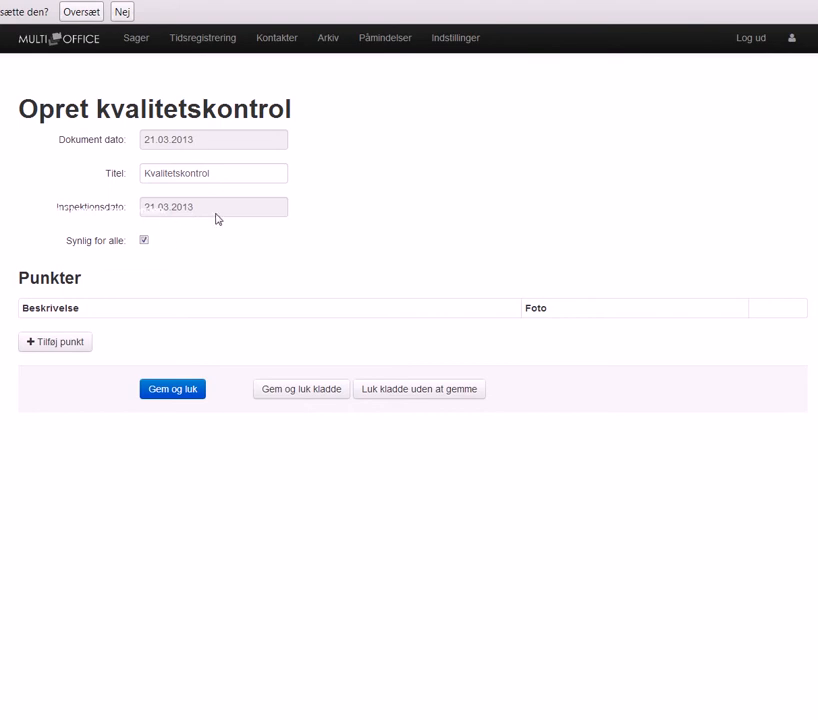
left_click(144, 241)
left_click(144, 241)
Step: Start a new inspection point and upload photos 002, 003, 004 and 005 from the 2012-07-03 pictures folder
left_click(58, 344)
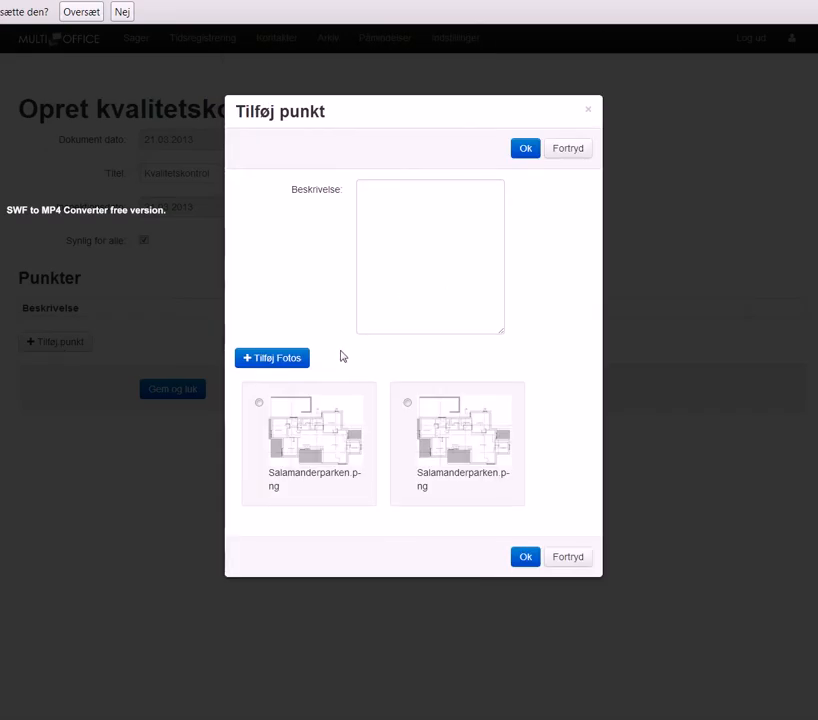
left_click(284, 362)
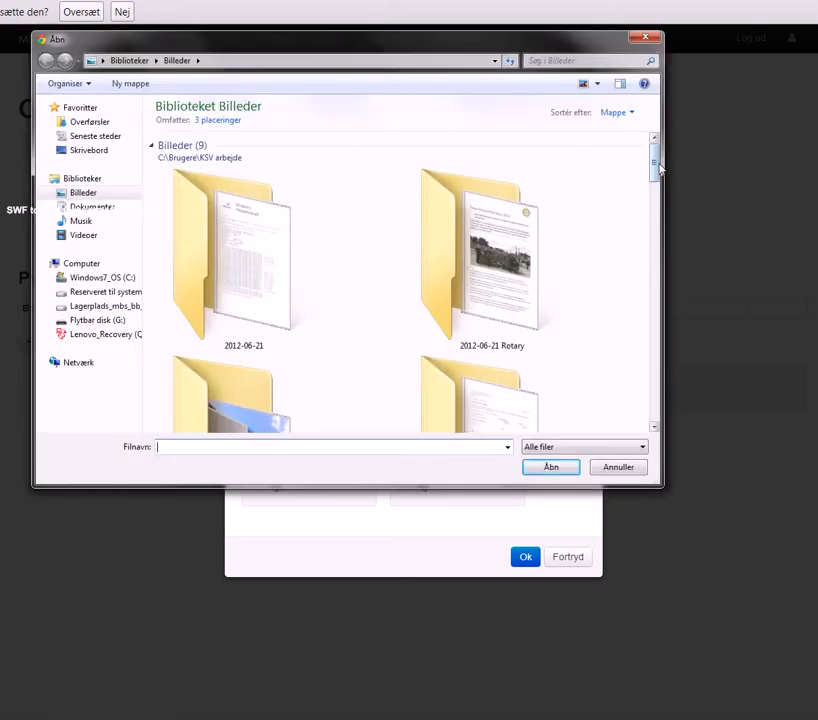
left_click_drag(655, 164, 652, 201)
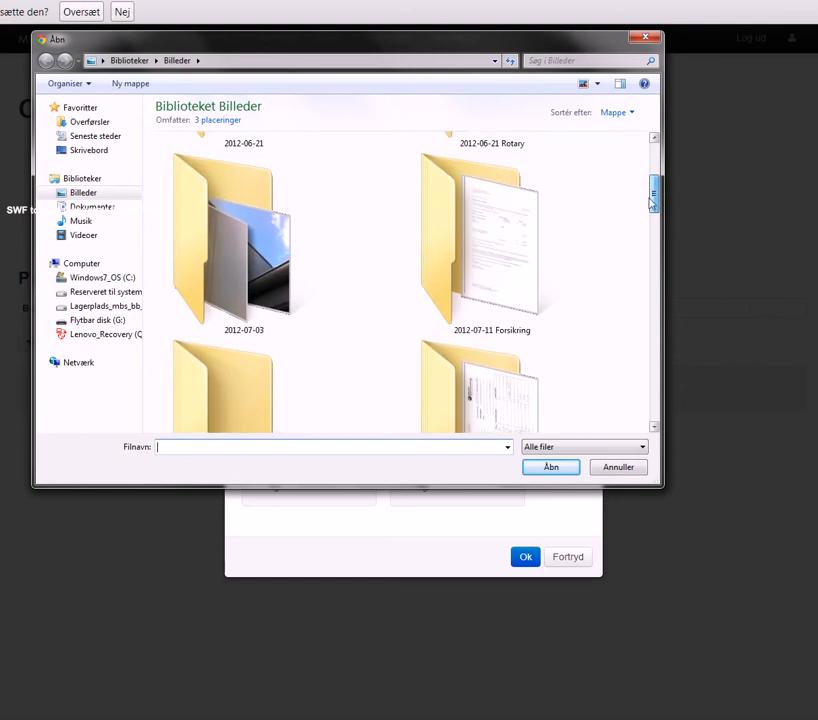
left_click(294, 267)
double_click(294, 267)
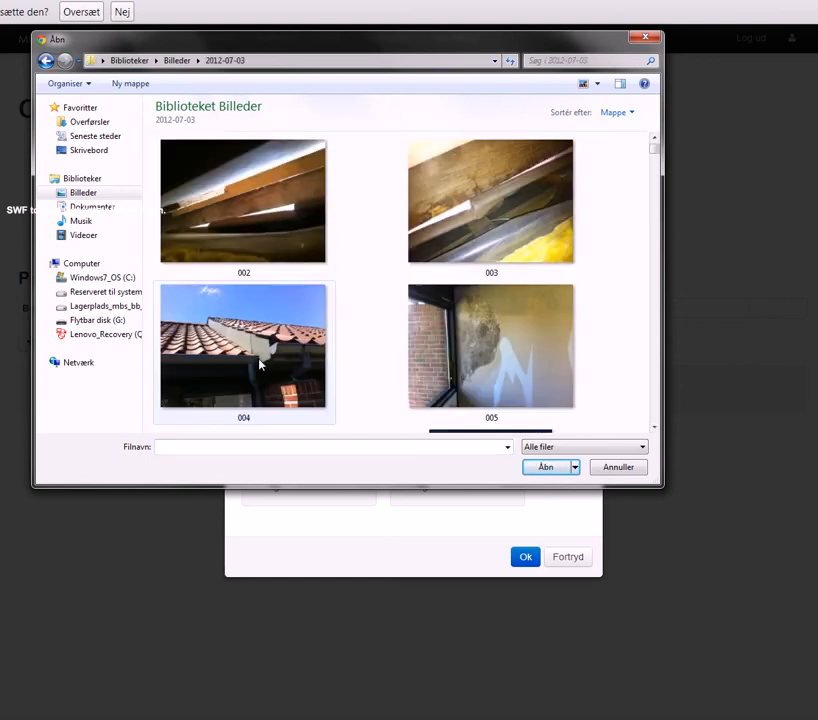
left_click(261, 360)
left_click(266, 240, "ctrl")
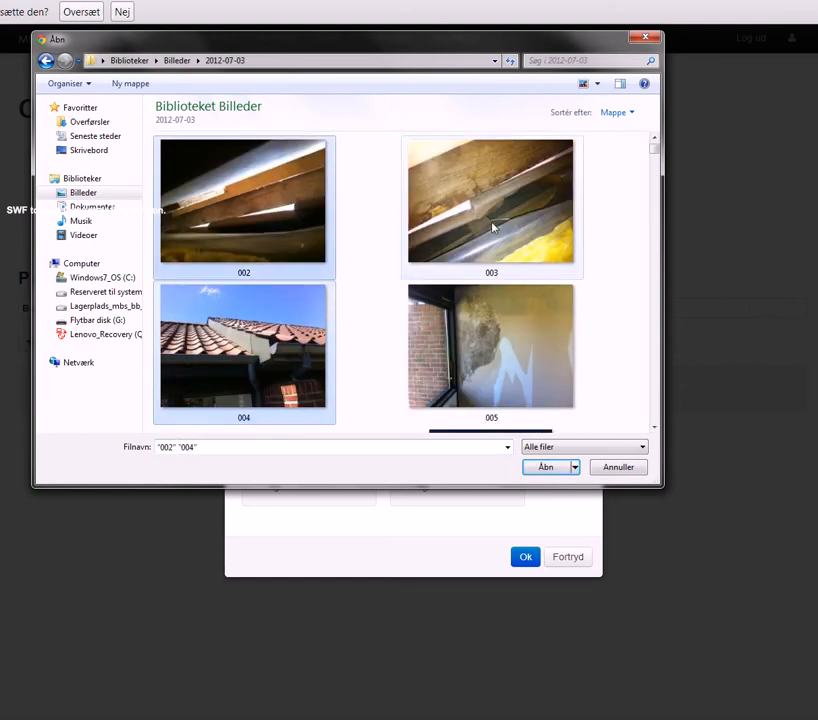
left_click(493, 228, "ctrl")
left_click(497, 300, "ctrl")
left_click(559, 468)
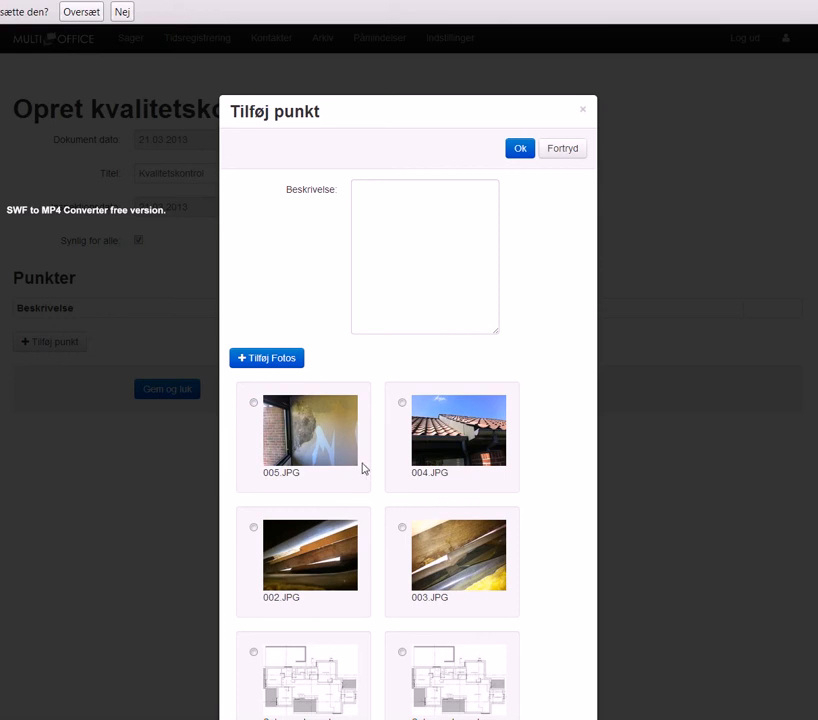
Step: Assign photo 004.JPG to the point, describe it as "Gennemgang af tag ifm. utæthed." and confirm it
left_click(402, 404)
left_click(366, 203)
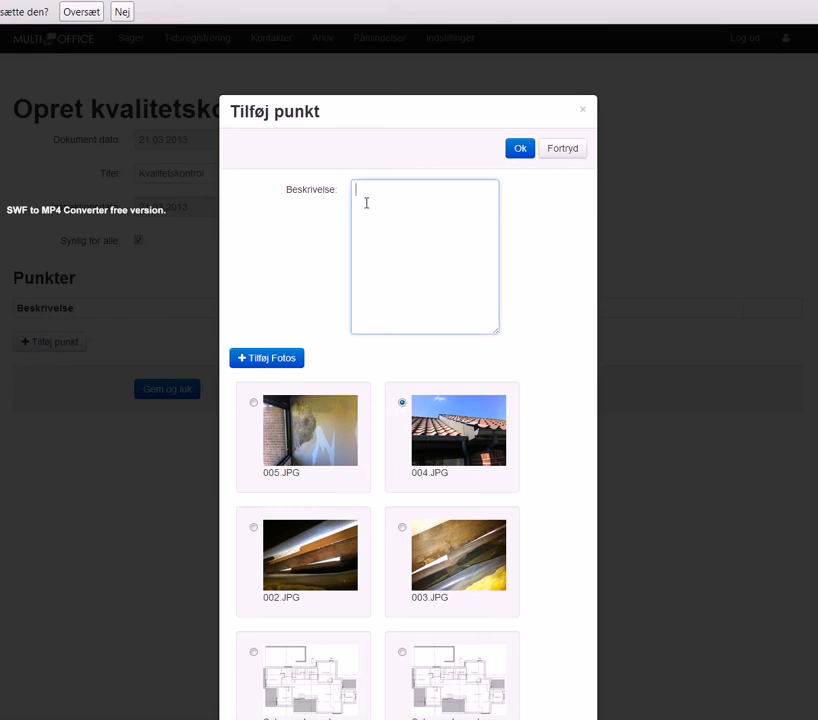
type("Gennemgang af tag")
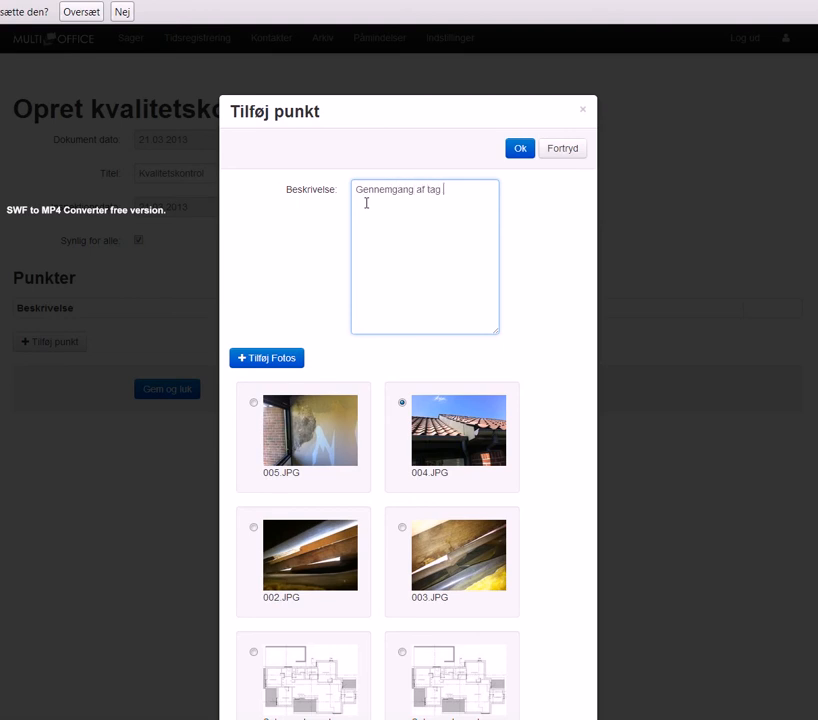
type(" ifm. utæthed.")
left_click(520, 148)
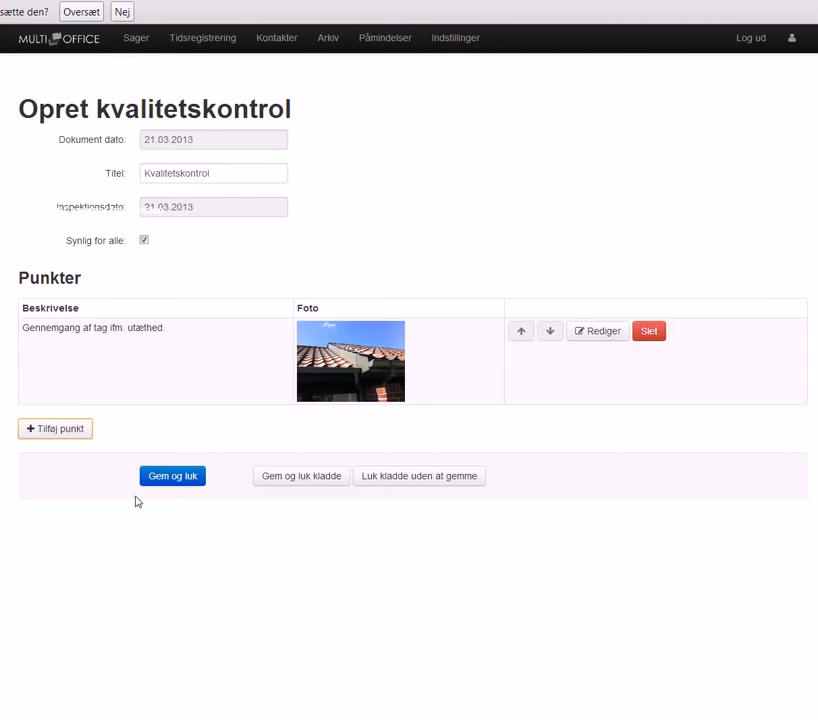
Step: Add a point with photo 005.JPG and description "Der kan i stuen konstateres fugt og sorte aftegninger på væggen, hvilket vurderes at komme fra taget."
left_click(57, 429)
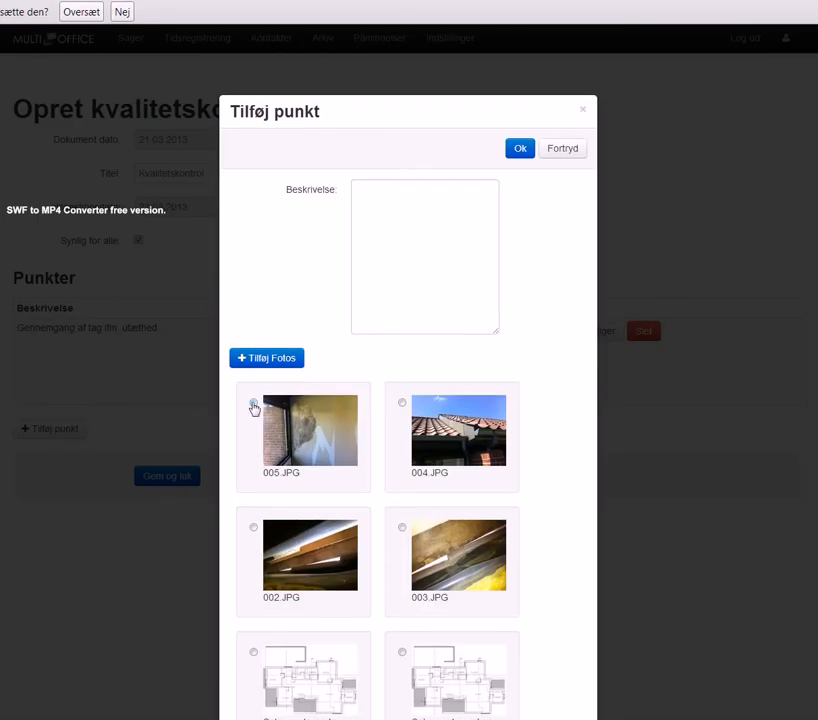
left_click(254, 407)
left_click(398, 243)
type("De")
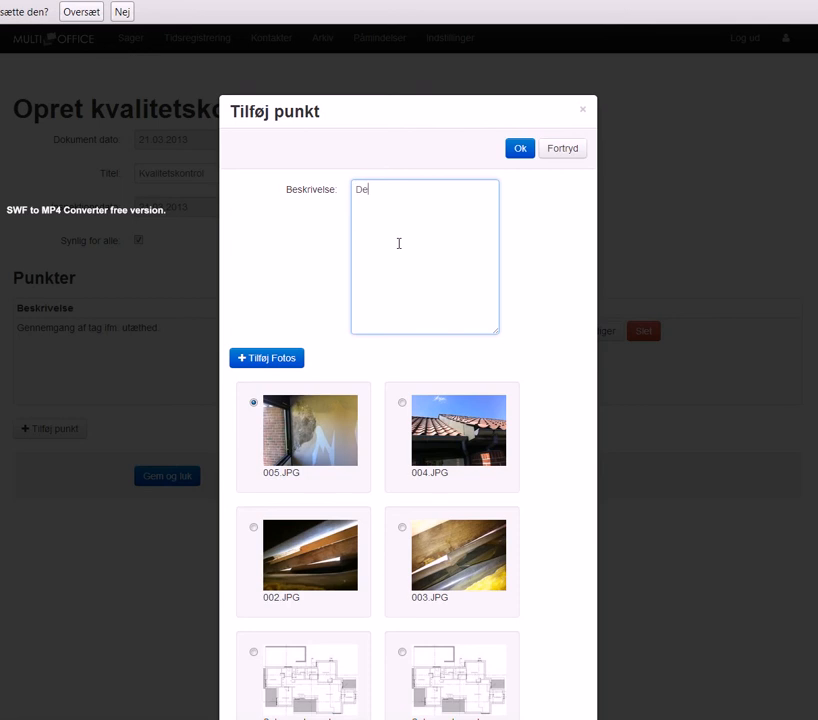
type("r kan i stuen konstateres")
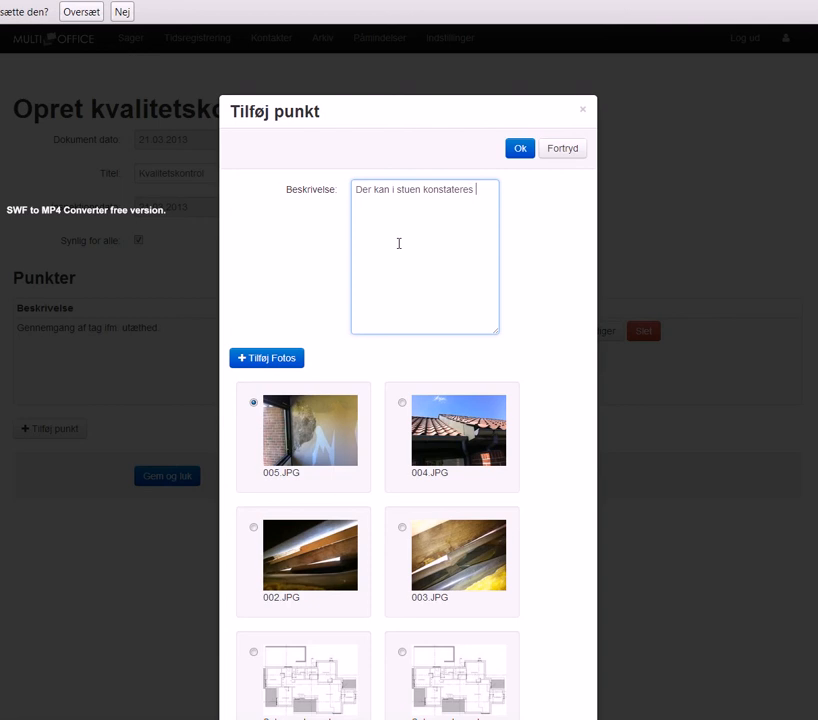
type(" fugt og sorte aftegninger ")
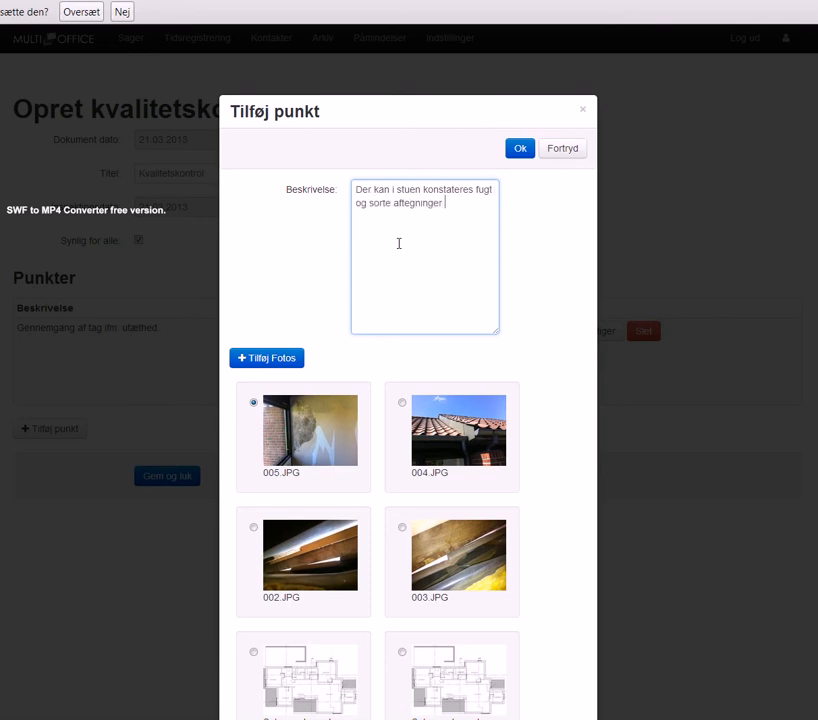
type("på væggen, hvilket vurdere")
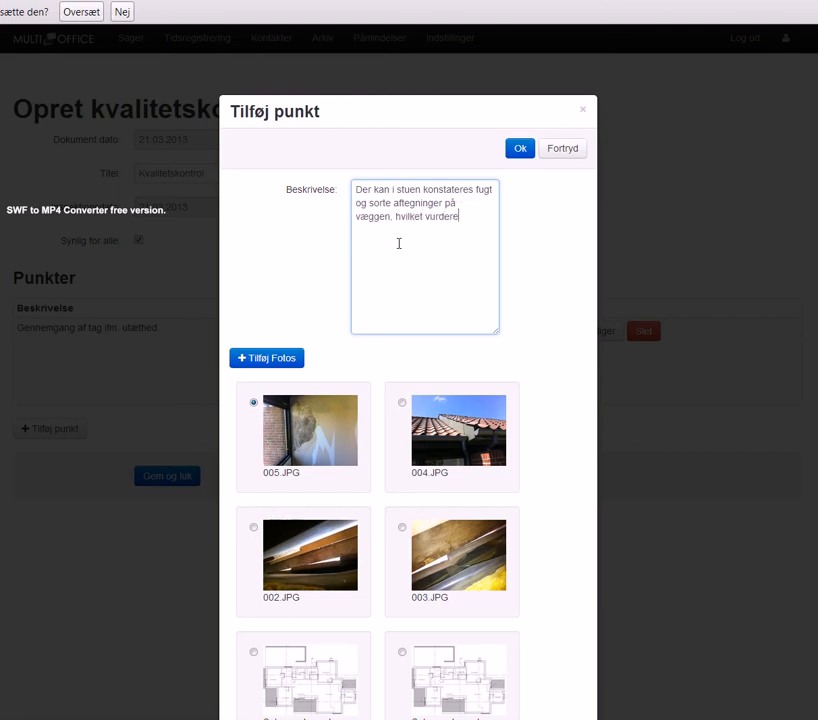
type("s at komme fra taget.")
left_click(521, 148)
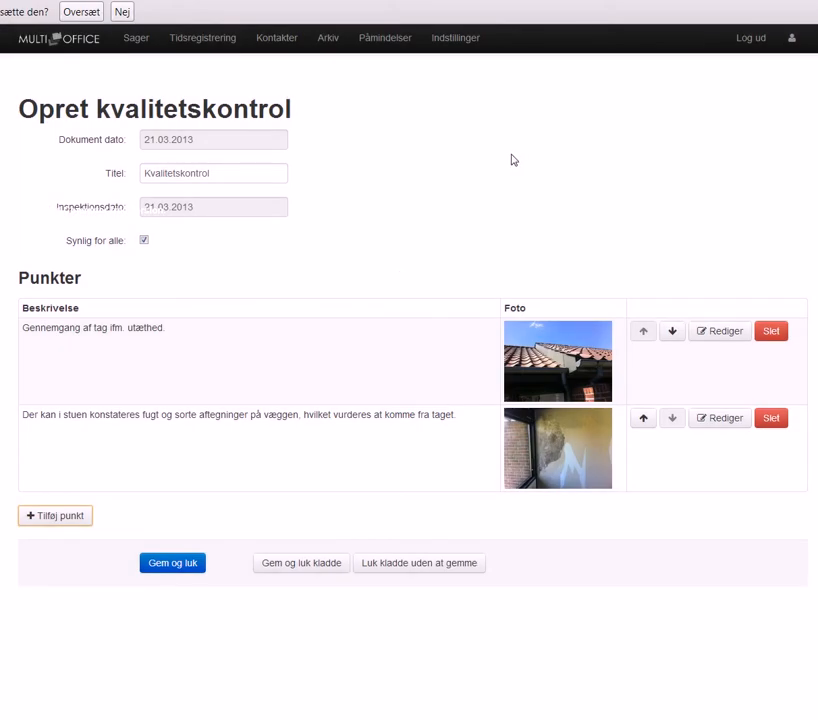
Step: Add a point with photo 002.JPG and description "Der er i tagrummet en klar årsag til denne vandintrængen, da der er direkte hul ind i bygningen"
left_click(57, 518)
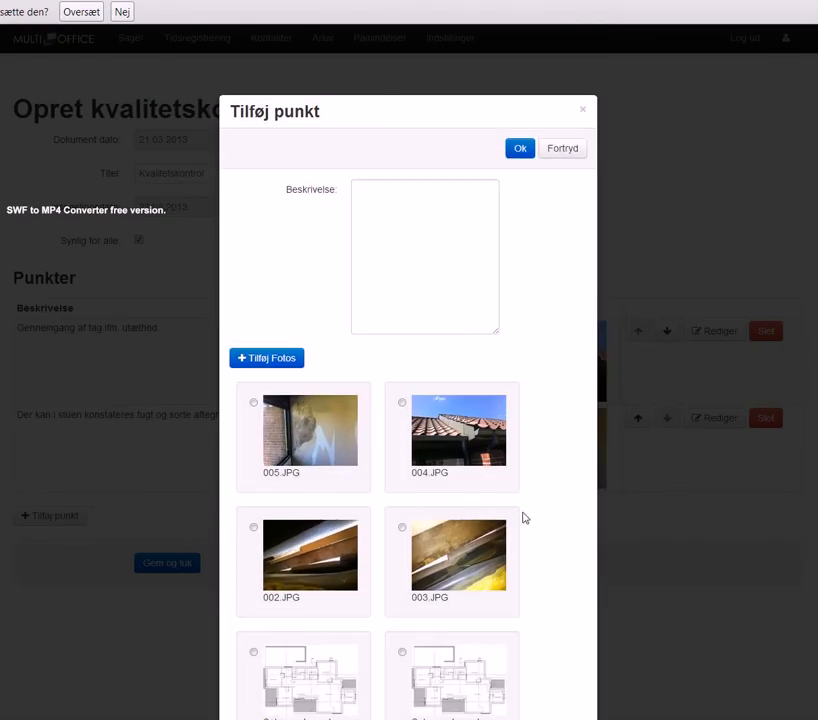
left_click(253, 528)
left_click(378, 256)
type("Der")
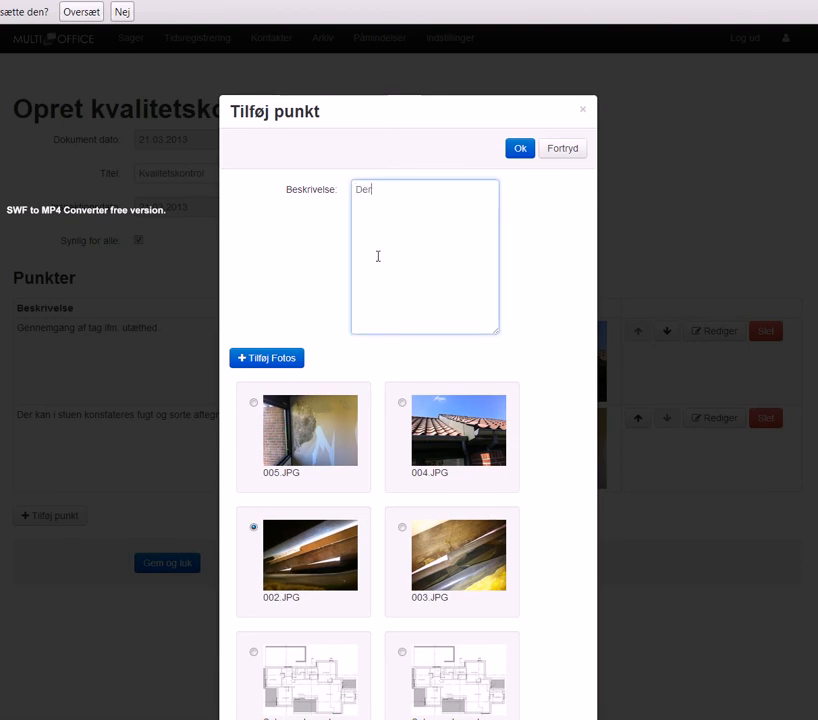
type(" er i tagrummet en k")
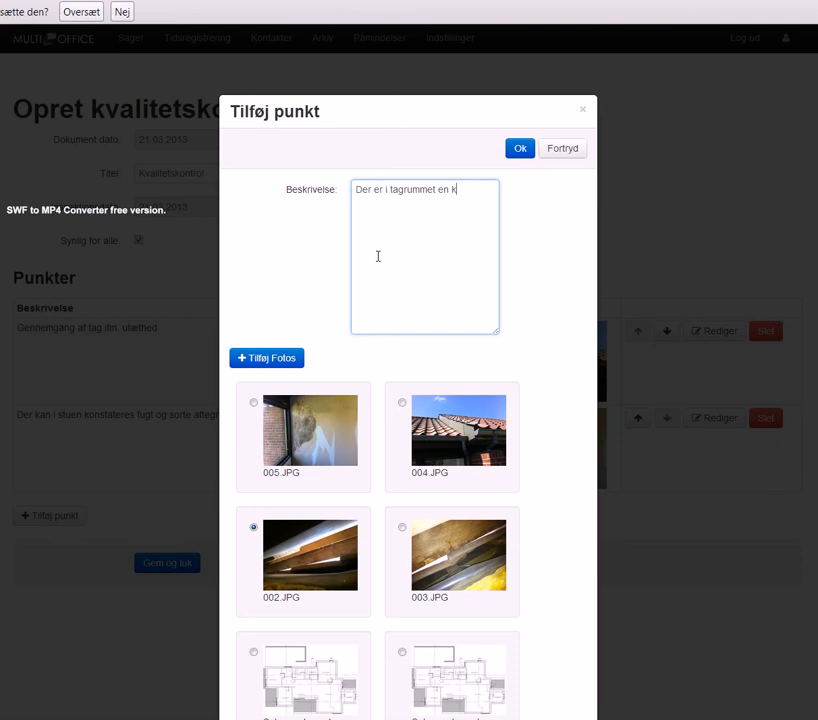
type("lar årsag")
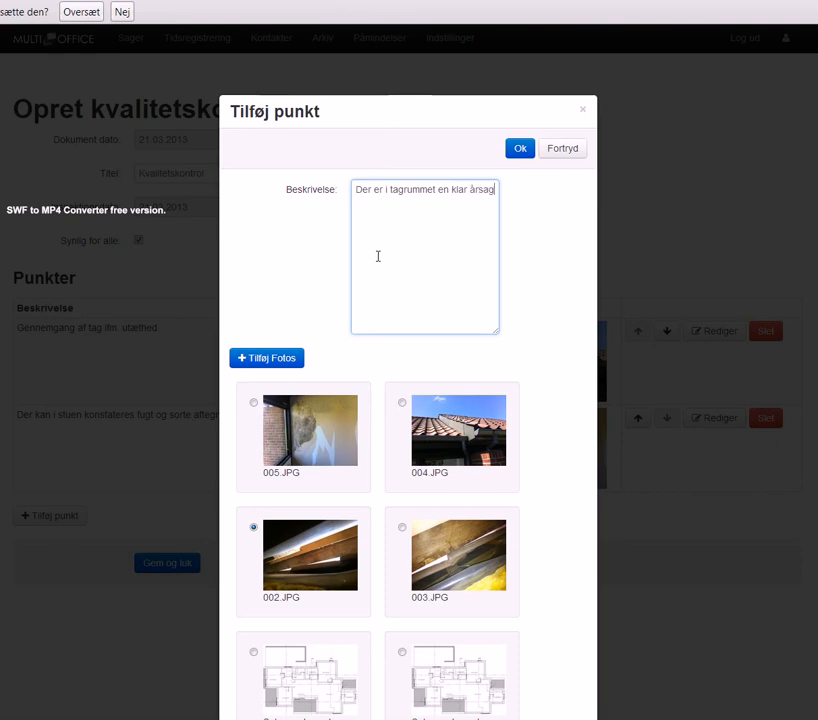
type(" til denne van")
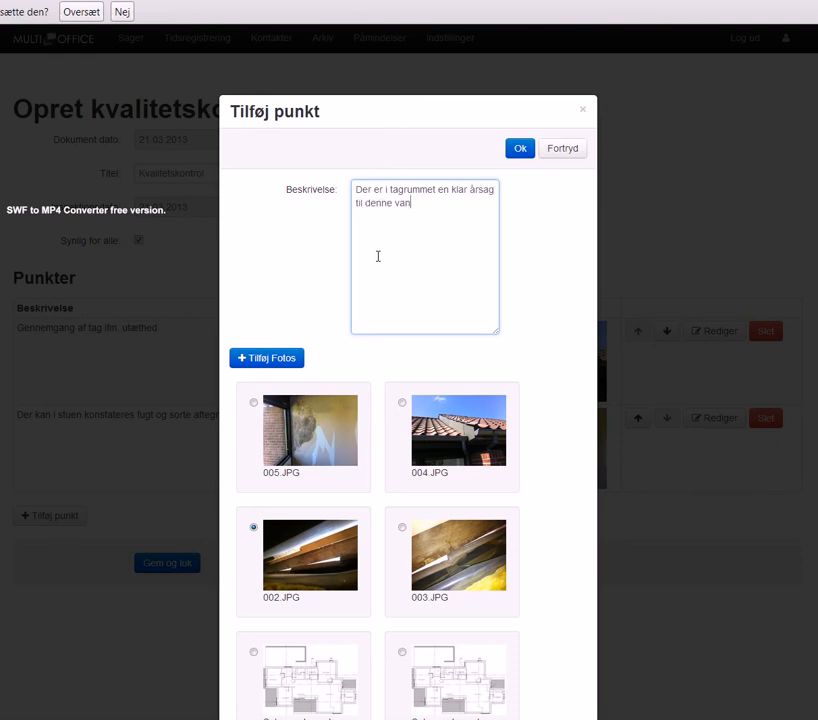
type("dintrængen, da der e")
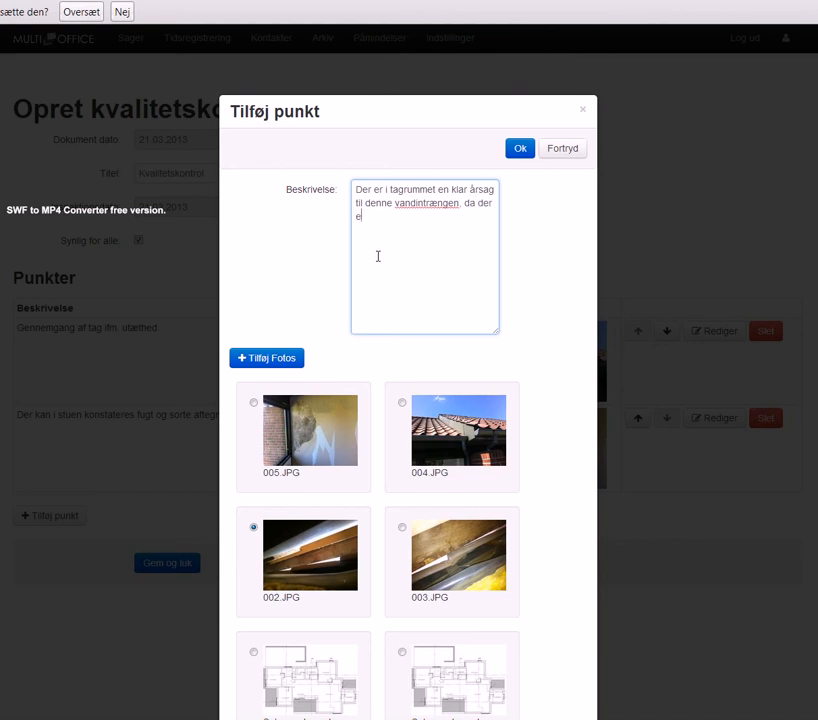
type("r direkte hul ind i bygningen")
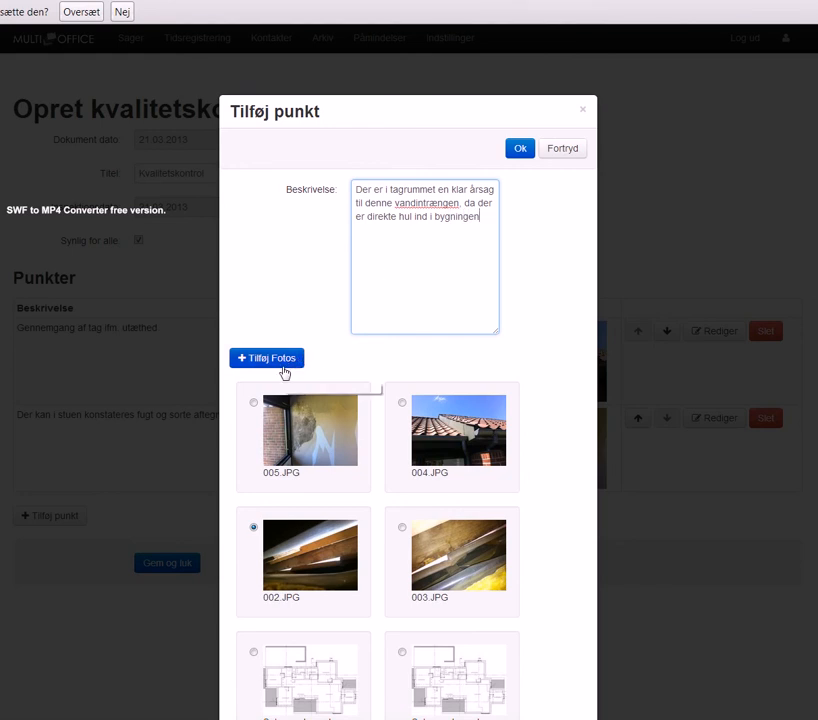
left_click(520, 148)
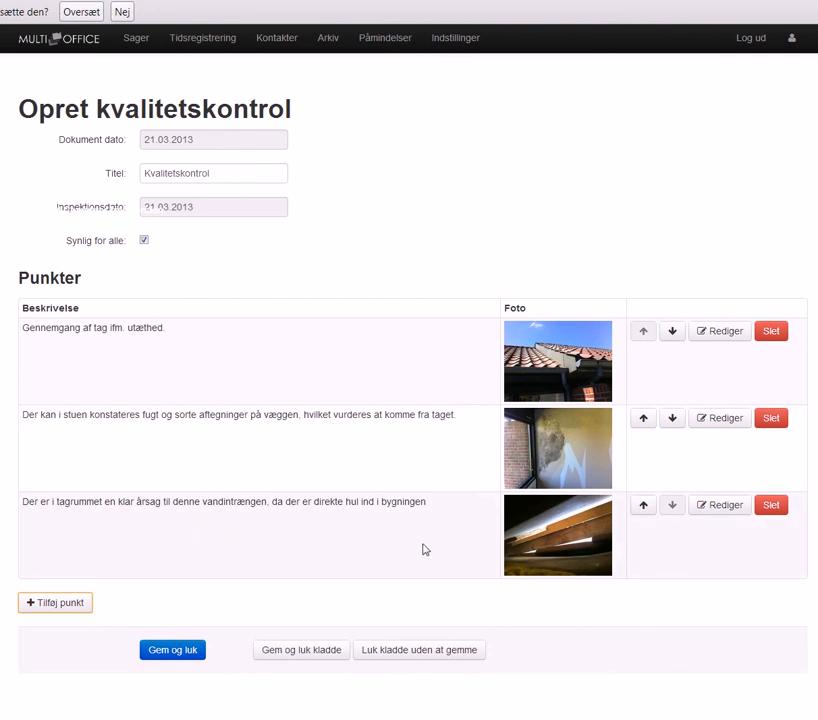
Step: Move the attic point with photo 002.JPG to the top of the list and back to third place
left_click(643, 505)
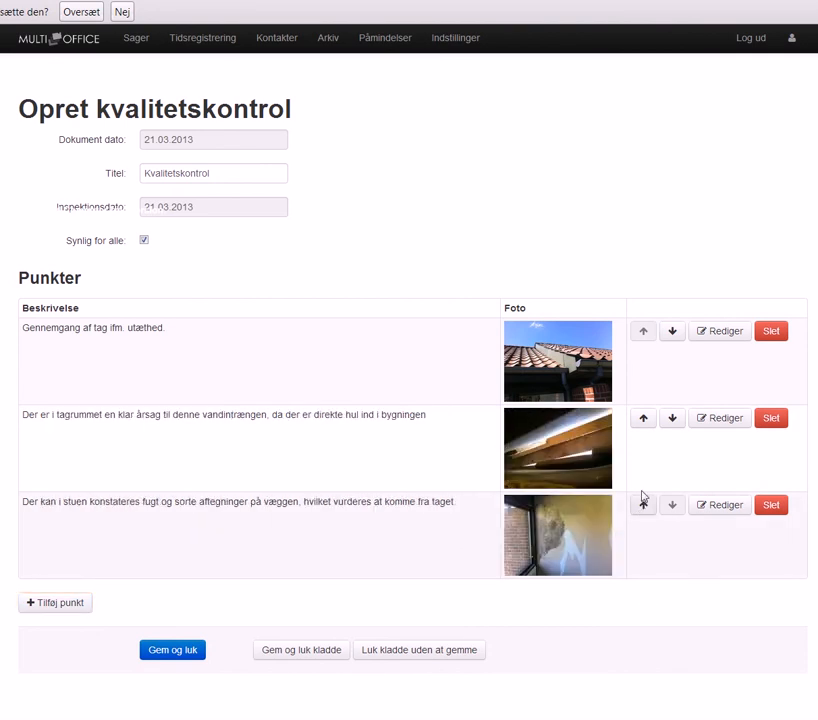
left_click(643, 420)
left_click(672, 336)
left_click(672, 418)
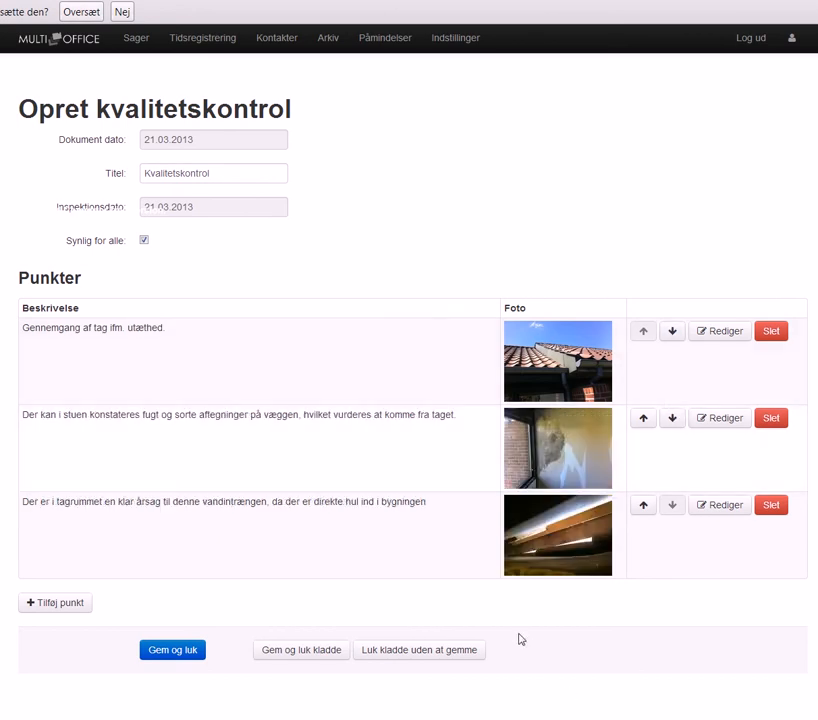
Step: Open the third point for editing and close it without changing its description or photo
left_click(716, 506)
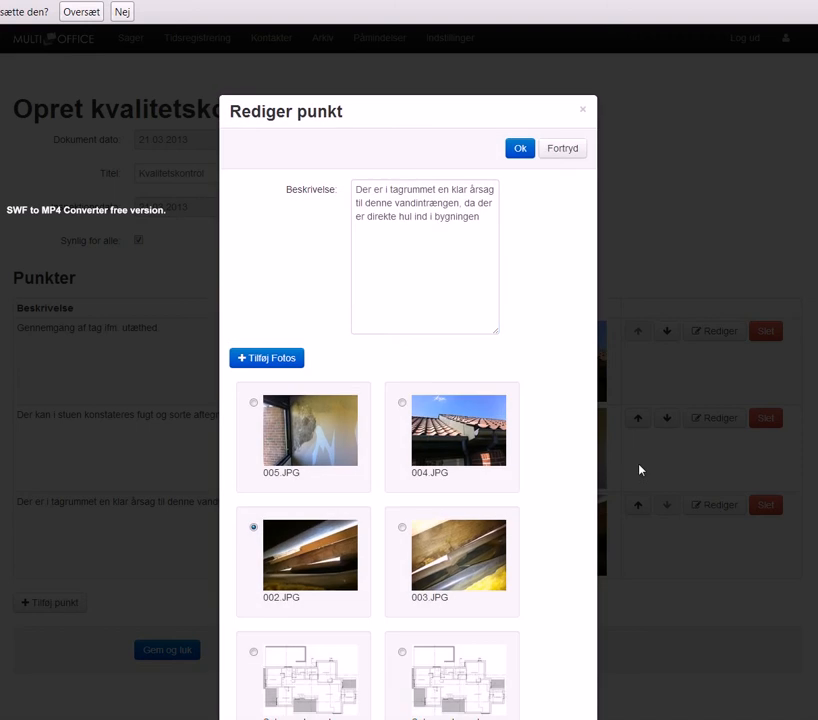
left_click(444, 238)
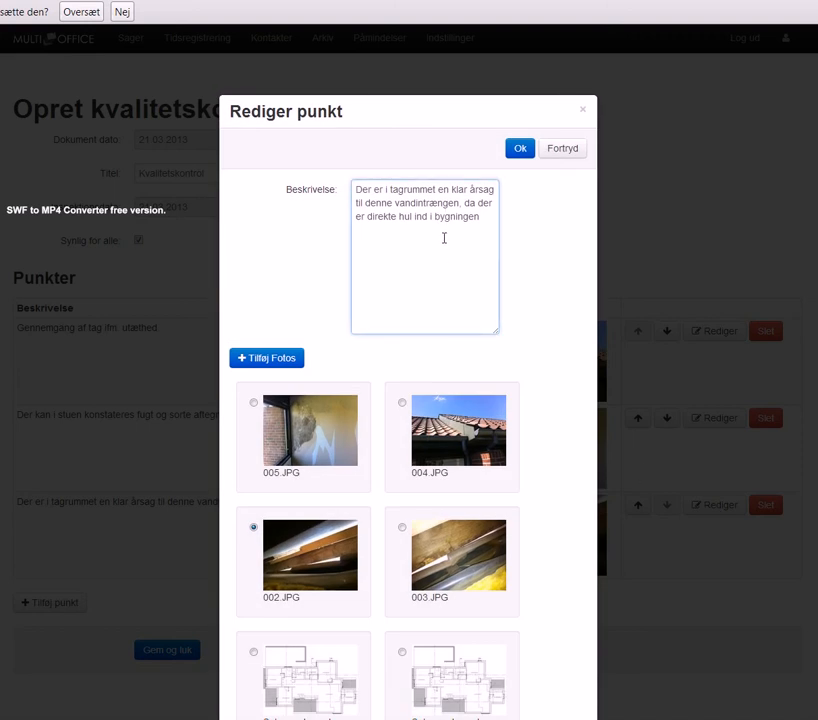
left_click(522, 147)
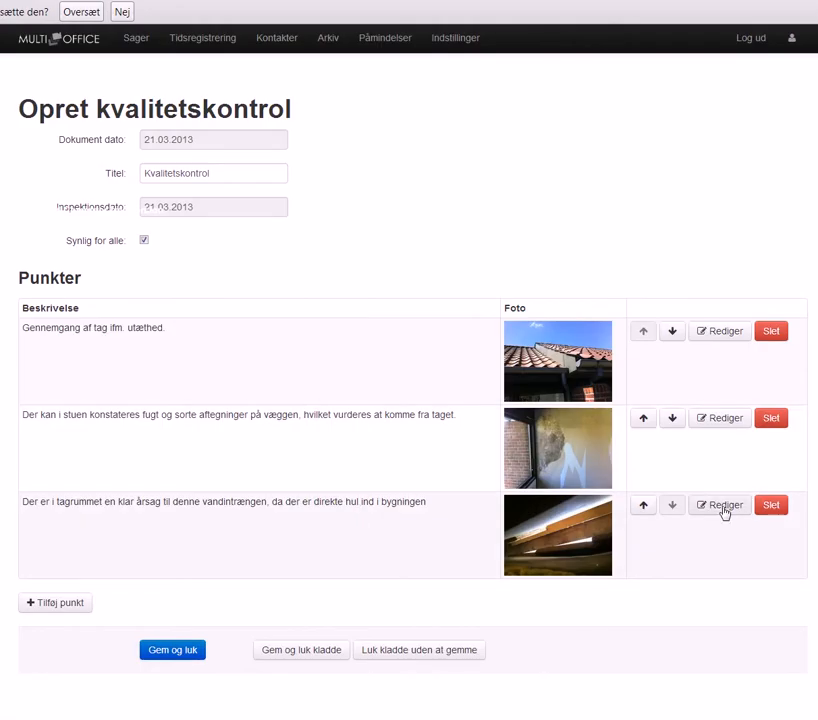
Step: Save and close the quality control document, and review its PDF version from header to footer
left_click(164, 652)
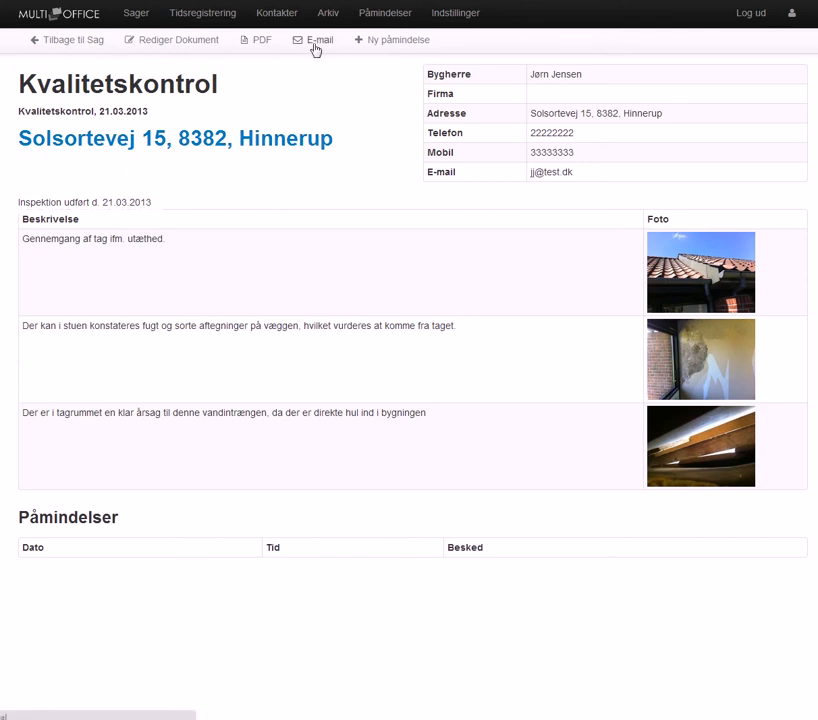
left_click(249, 45)
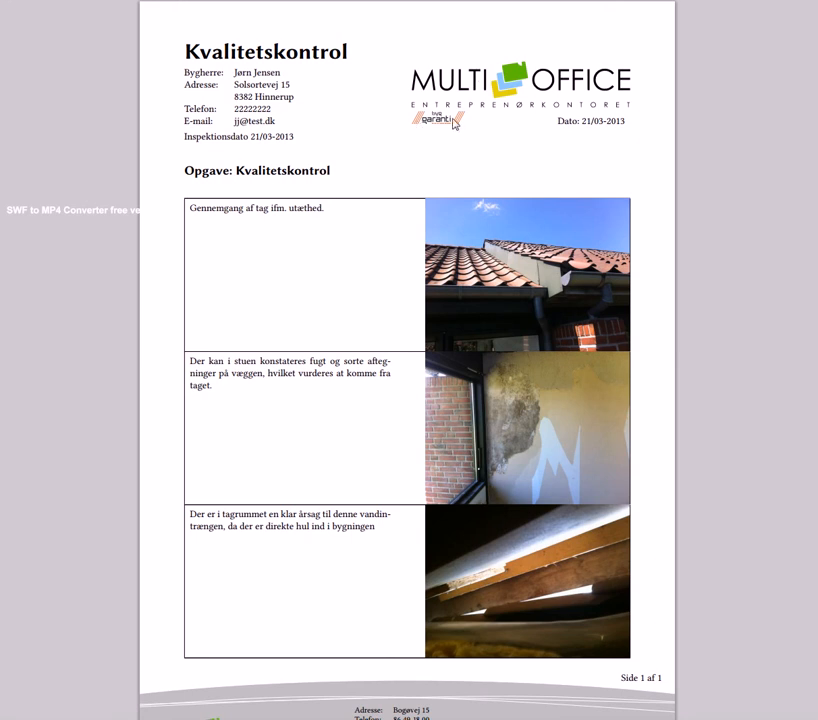
scroll(453, 387, "down", 1)
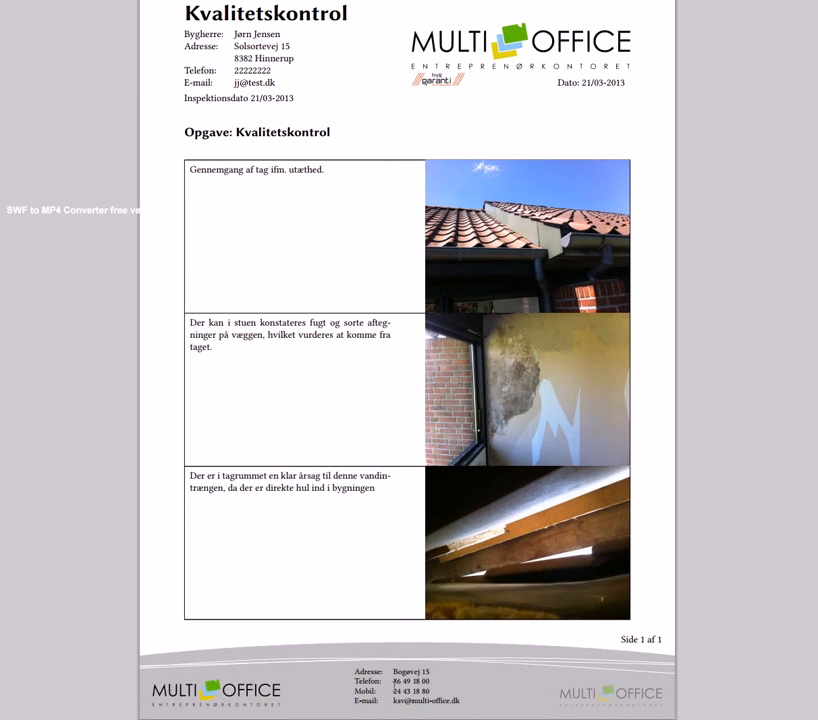
scroll(347, 431, "up", 1)
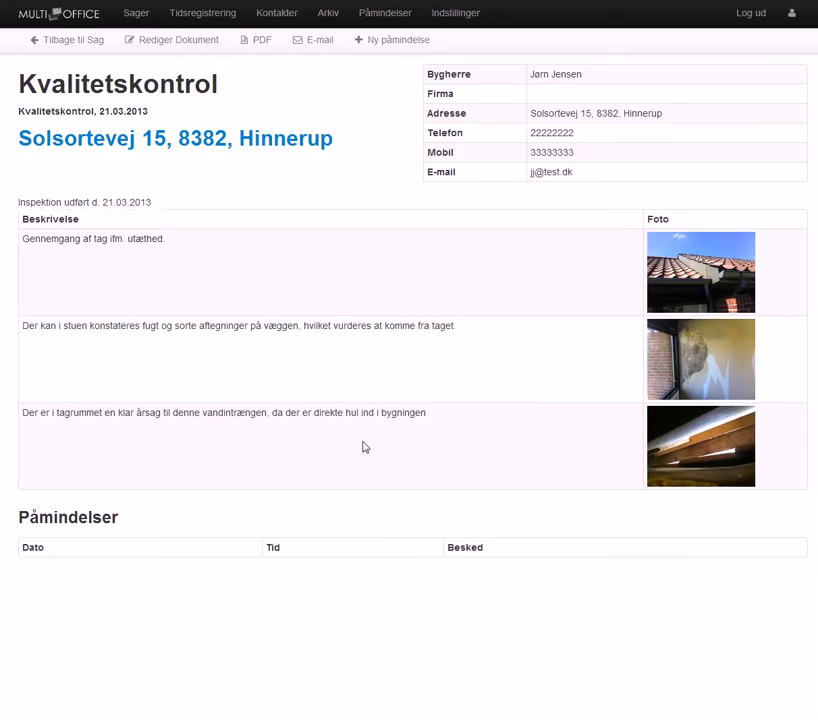
Step: Send the Kvalitetskontrol document by e-mail to the prefilled recipients with the default subject and message
left_click(319, 43)
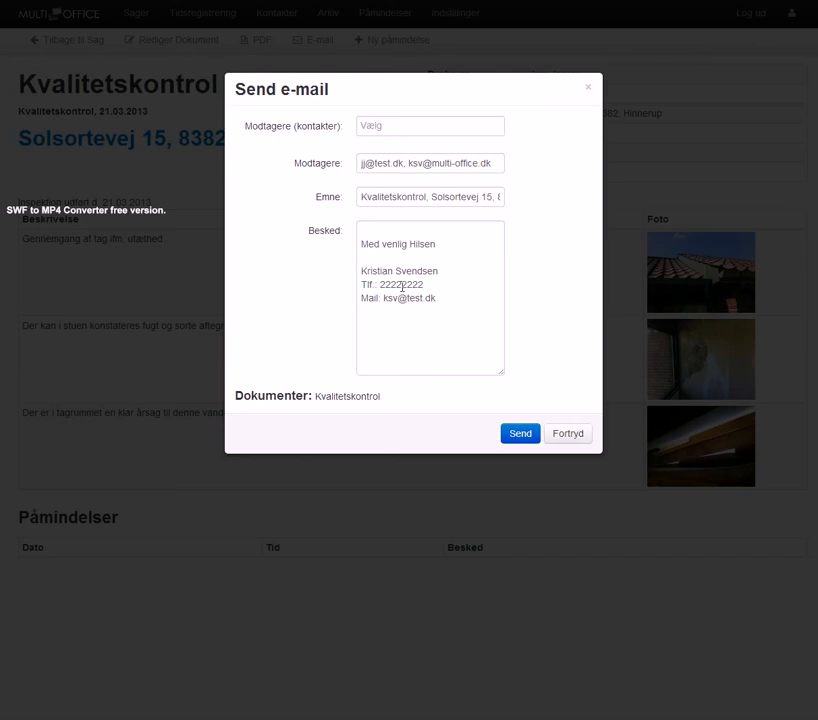
left_click(376, 230)
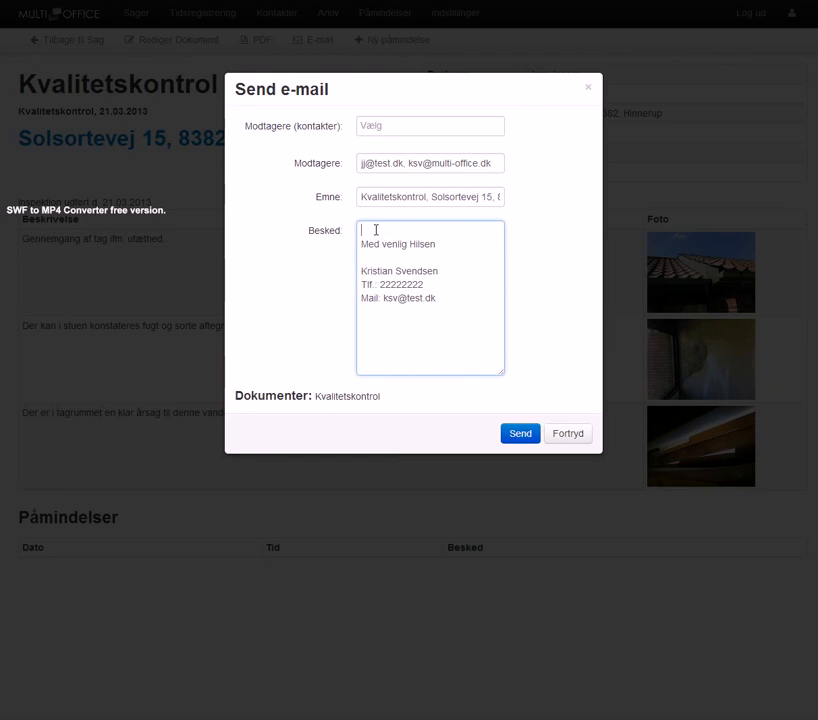
left_click(527, 439)
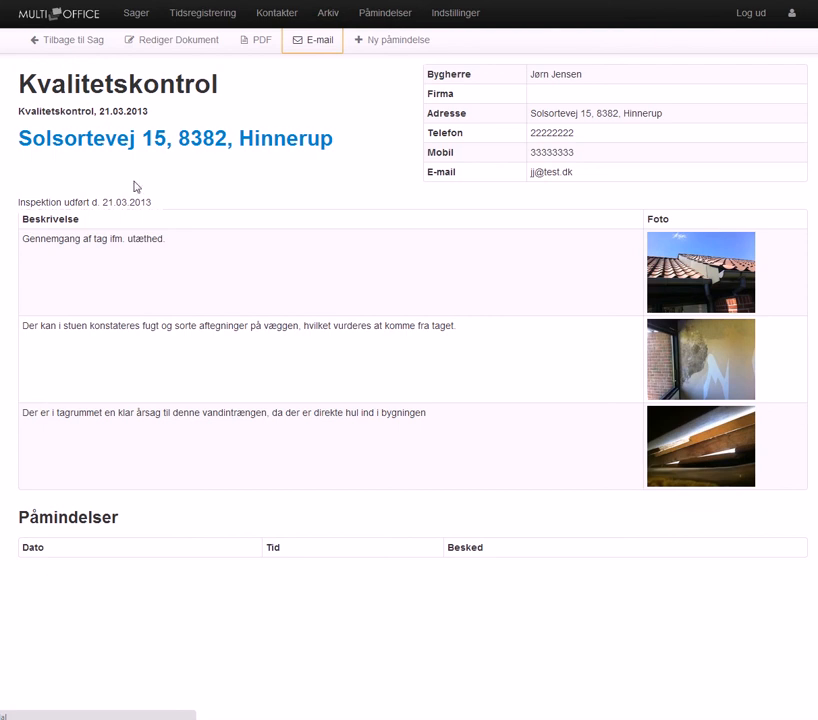
Step: Return to the case and check its document list for the saved Kvalitetskontrol
left_click(75, 46)
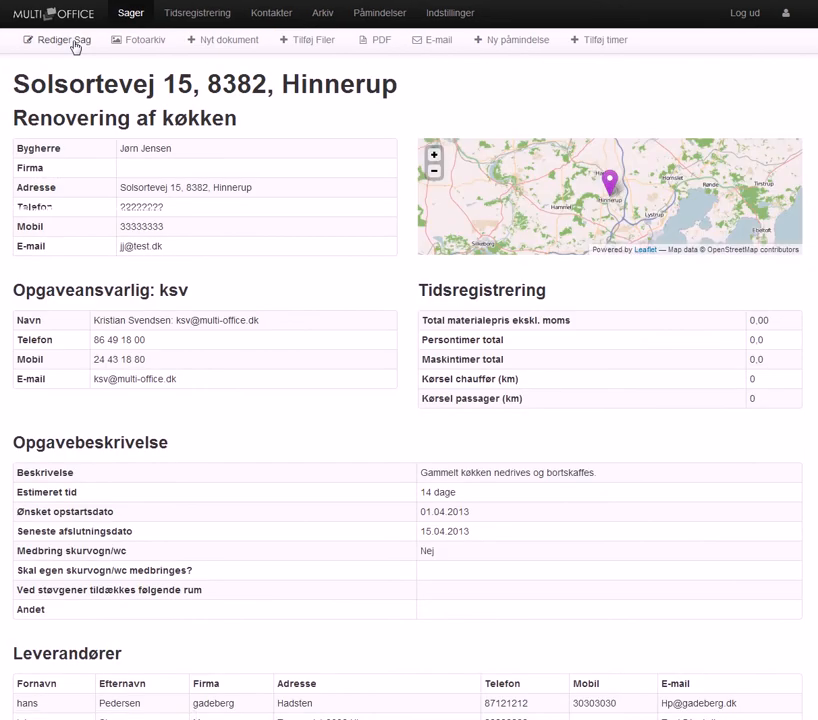
scroll(316, 475, "down", 2)
scroll(316, 475, "down", 4)
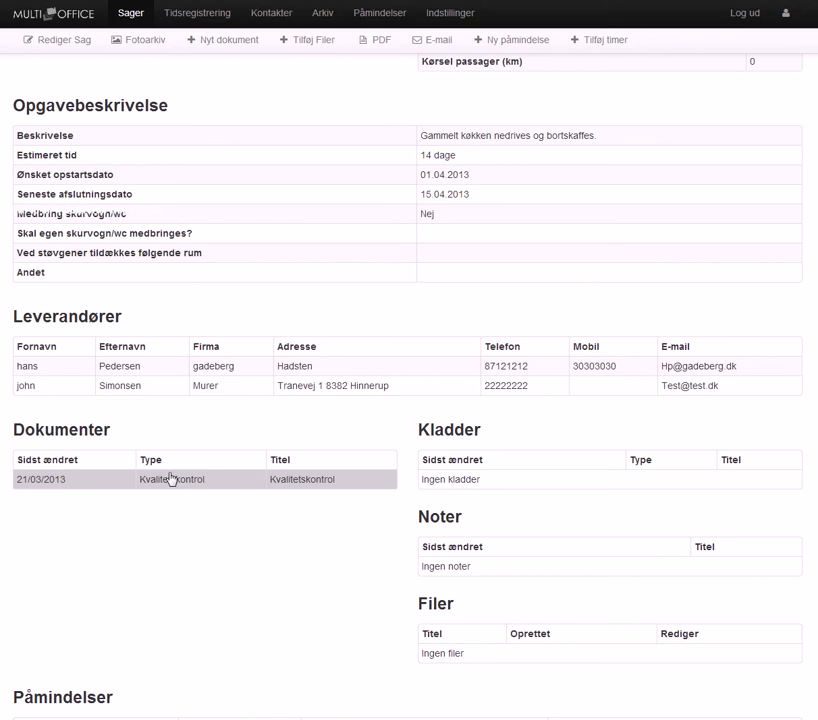
scroll(170, 479, "up", 6)
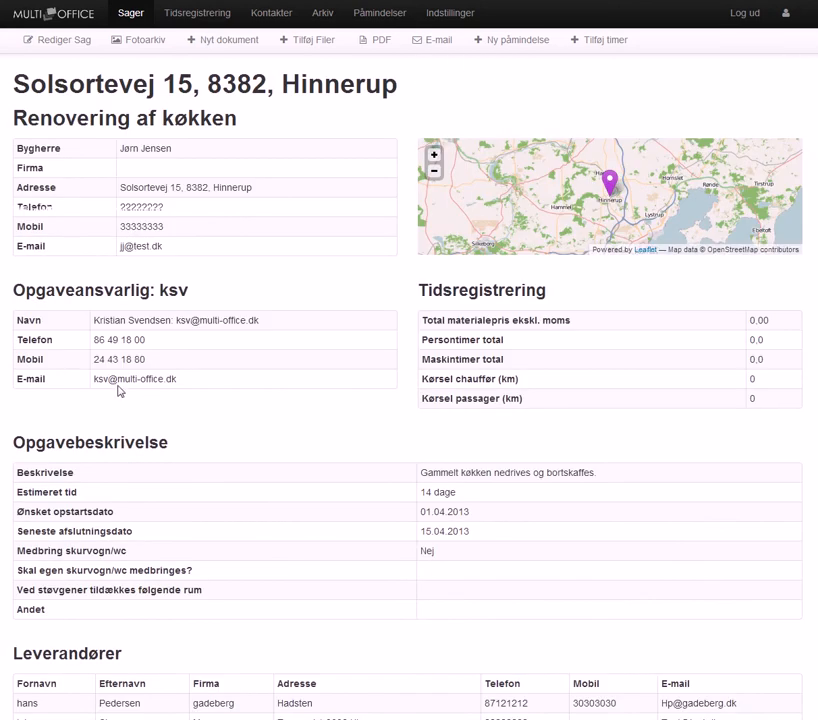